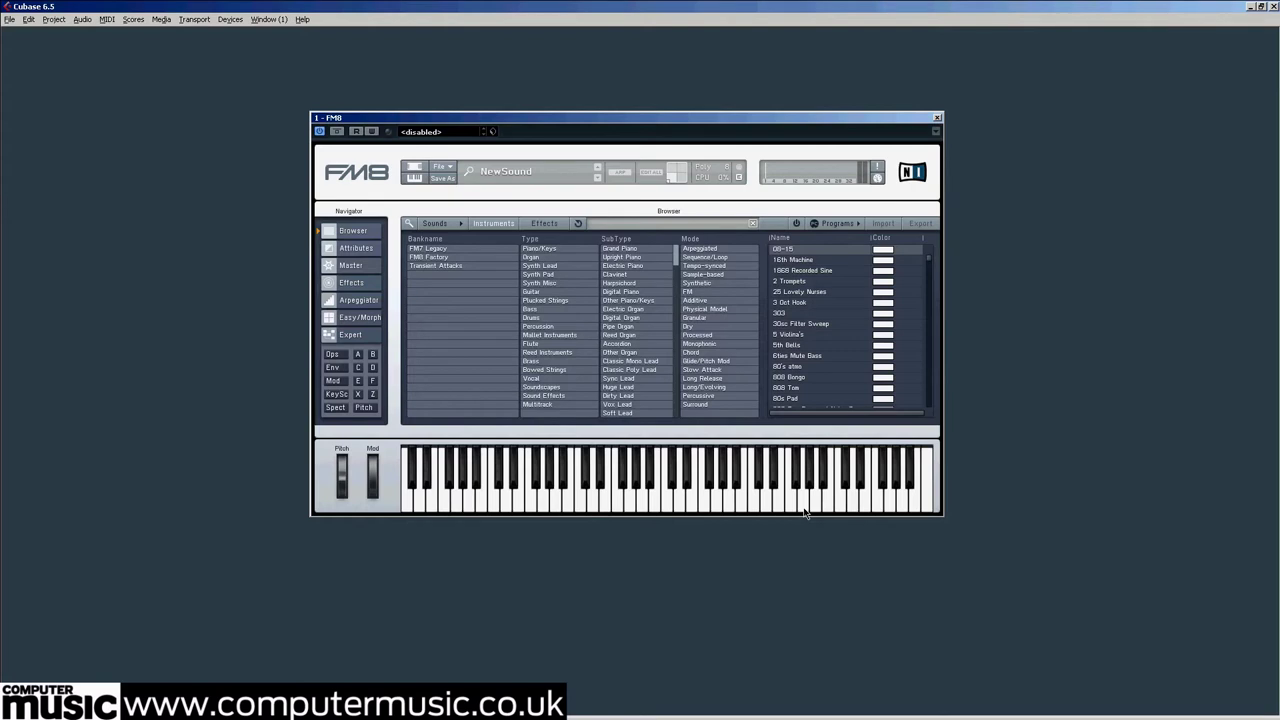
Raise FM8's master output volume to 100 on the Master page
{"action": "left_click", "coordinate": [369, 273]}
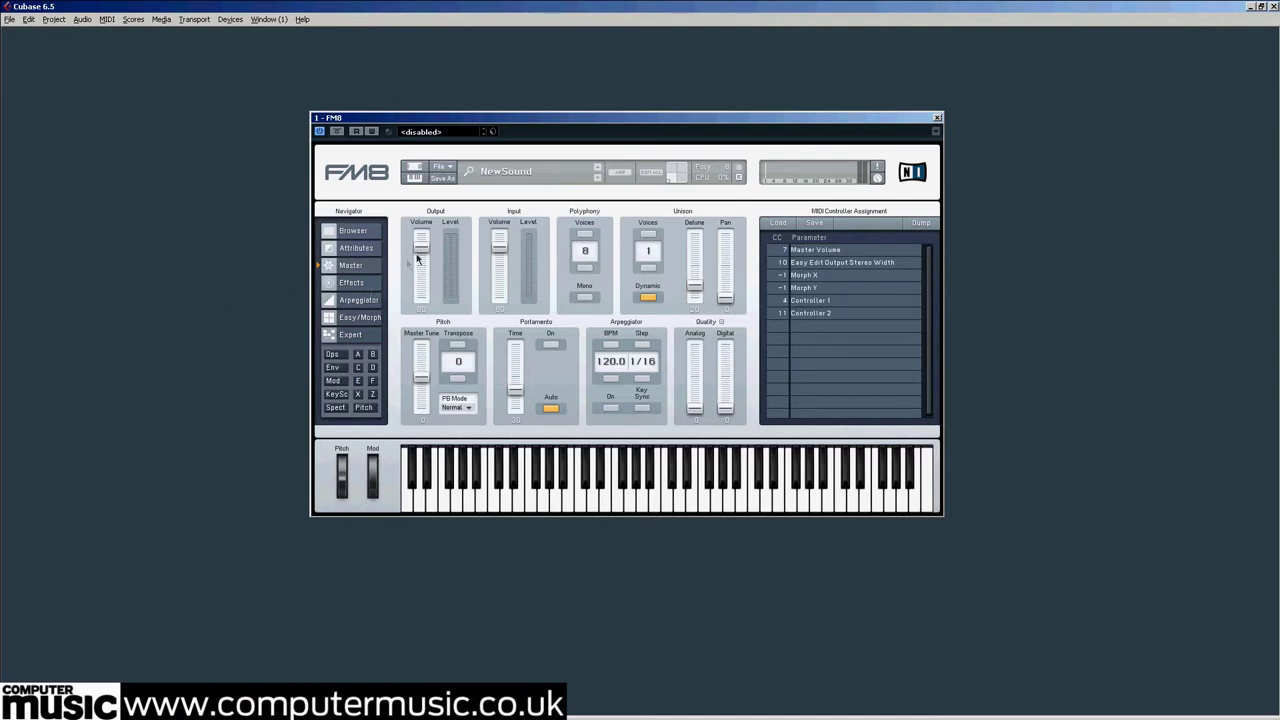
{"action": "left_click_drag", "start_coordinate": [421, 248], "coordinate": [422, 229]}
In the FM matrix, route operator E into operator F with amount 70
{"action": "left_click", "coordinate": [335, 357]}
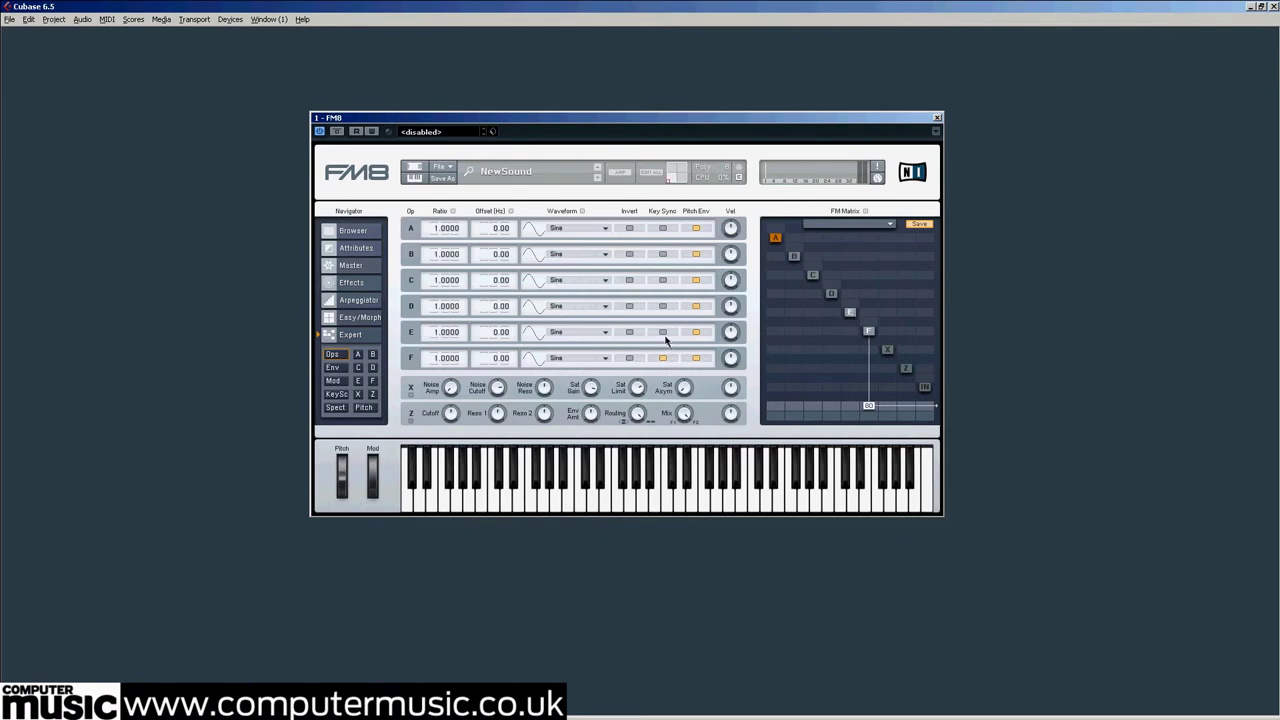
{"action": "left_click", "coordinate": [850, 332]}
{"action": "left_click_drag", "start_coordinate": [850, 332], "coordinate": [859, 313]}
{"action": "left_click_drag", "start_coordinate": [859, 291], "coordinate": [834, 311]}
Reshape operator E's envelope to decay to zero at about 1.1 seconds
{"action": "left_click", "coordinate": [334, 370]}
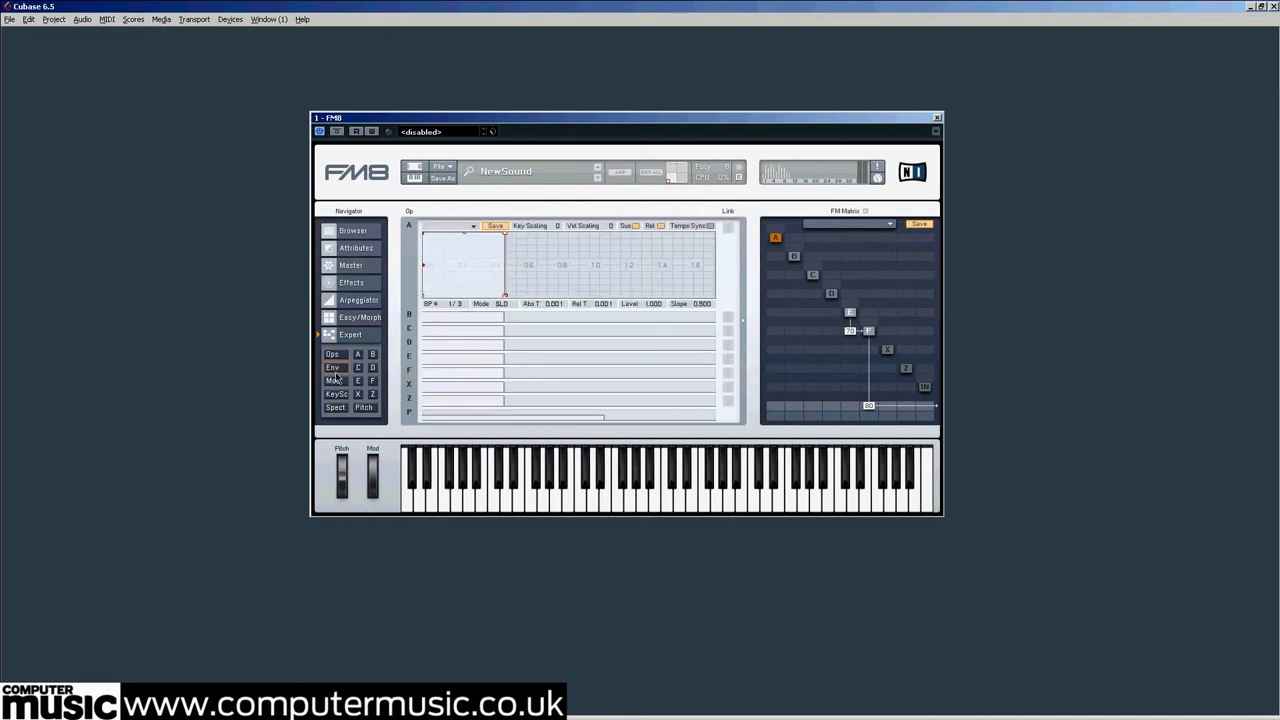
{"action": "left_click", "coordinate": [412, 358]}
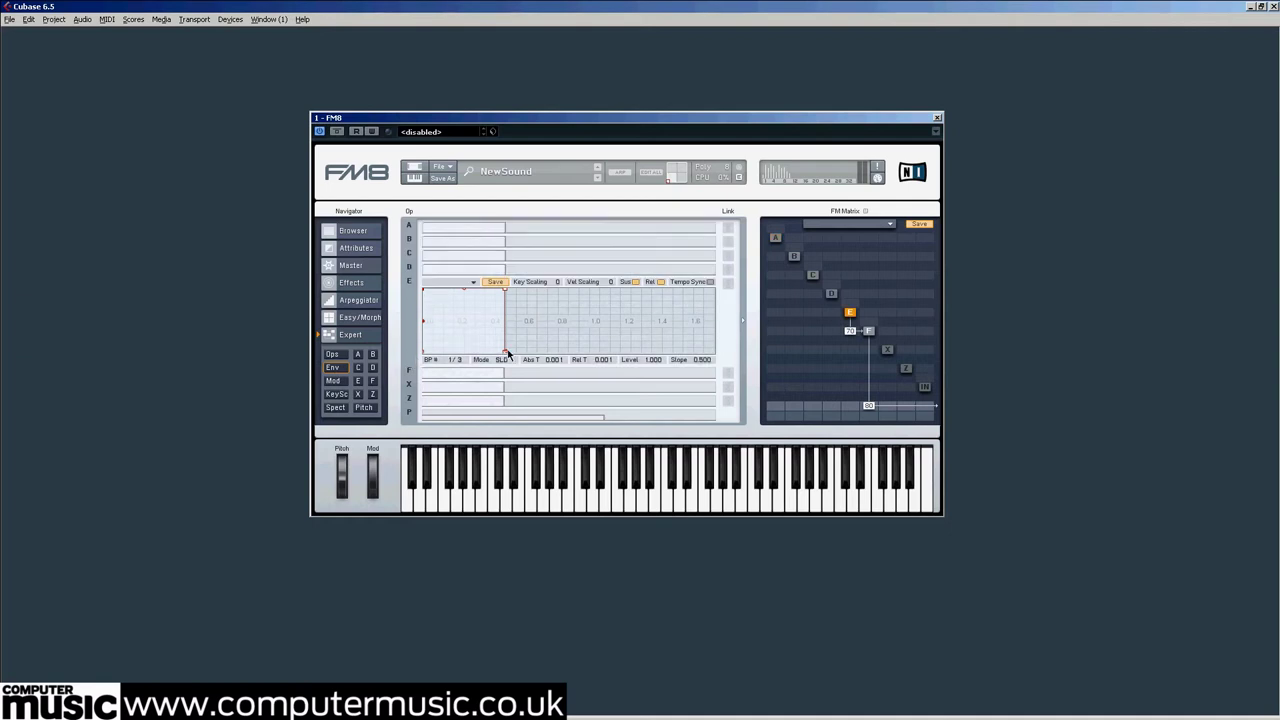
{"action": "mouse_move", "coordinate": [505, 354]}
{"action": "left_mouse_down"}
{"action": "mouse_move", "coordinate": [610, 384]}
{"action": "mouse_move", "coordinate": [560, 328]}
{"action": "mouse_move", "coordinate": [562, 287]}
{"action": "left_mouse_up"}
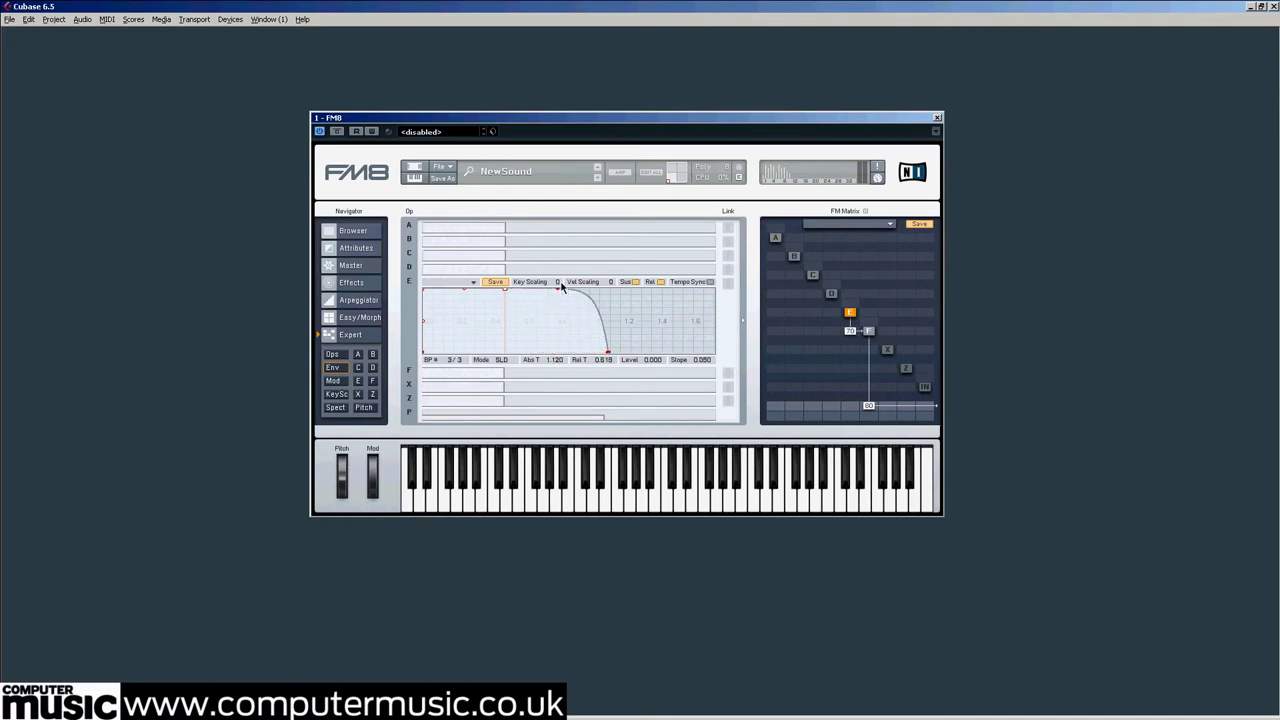
Move operator F's envelope end point to about 0.56 s at zero level
{"action": "left_click", "coordinate": [409, 374]}
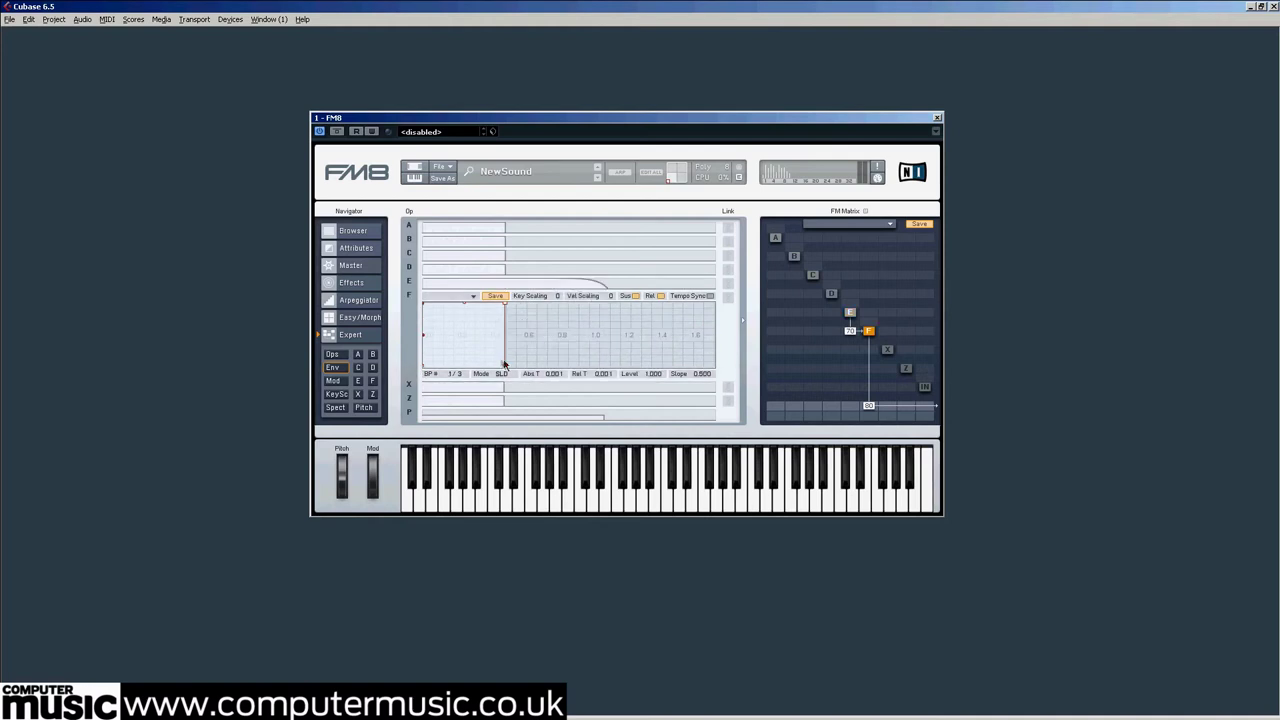
{"action": "left_click_drag", "start_coordinate": [506, 368], "coordinate": [517, 378]}
On operator E's page, lengthen the envelope attack and set ratio to 2.0000
{"action": "left_click", "coordinate": [358, 381]}
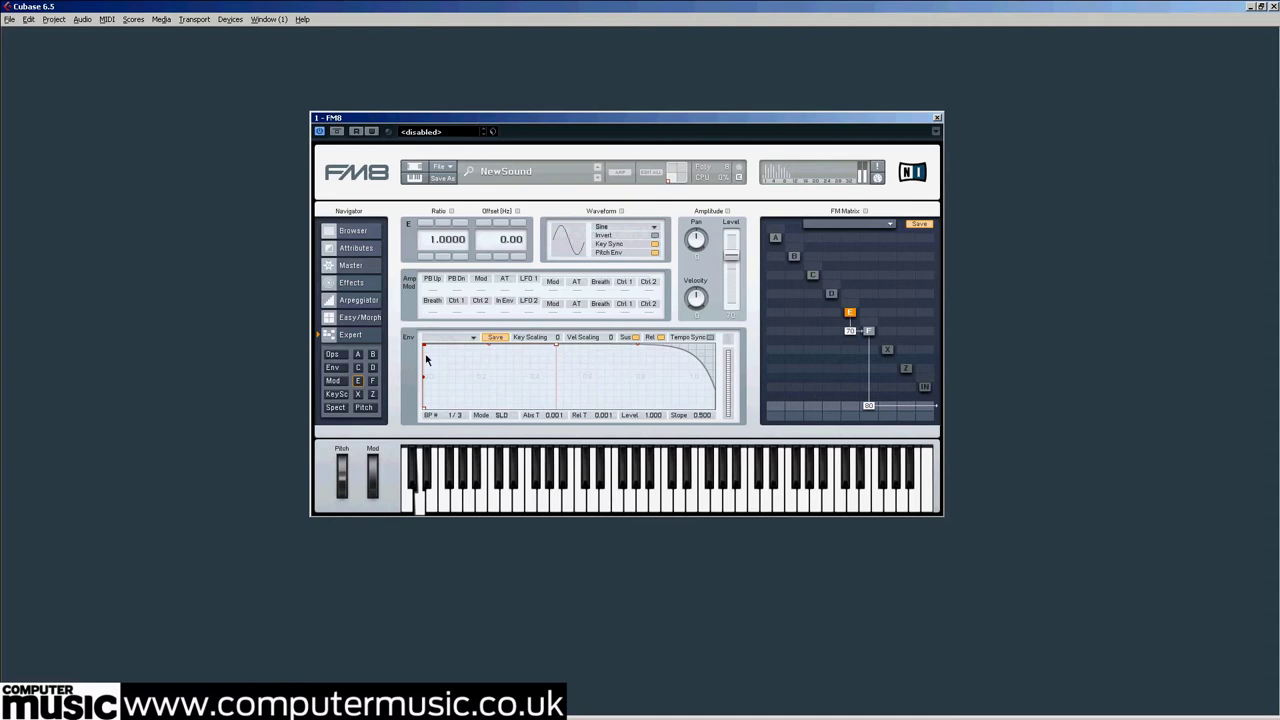
{"action": "left_click_drag", "start_coordinate": [425, 346], "coordinate": [691, 320]}
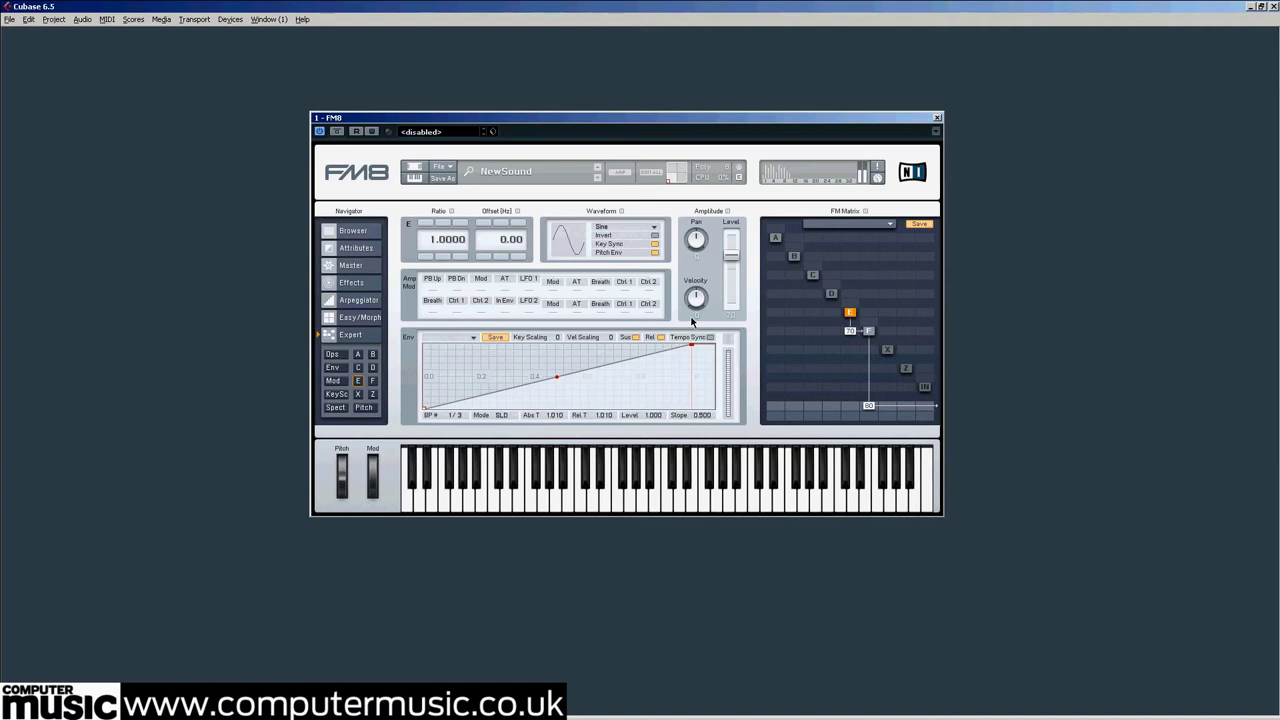
{"action": "left_click", "coordinate": [428, 224]}
Pull E's envelope end left, lower breakpoint 2, and nudge E's amplitude level down
{"action": "mouse_move", "coordinate": [691, 346]}
{"action": "left_mouse_down"}
{"action": "mouse_move", "coordinate": [537, 344]}
{"action": "mouse_move", "coordinate": [424, 320]}
{"action": "left_mouse_up"}
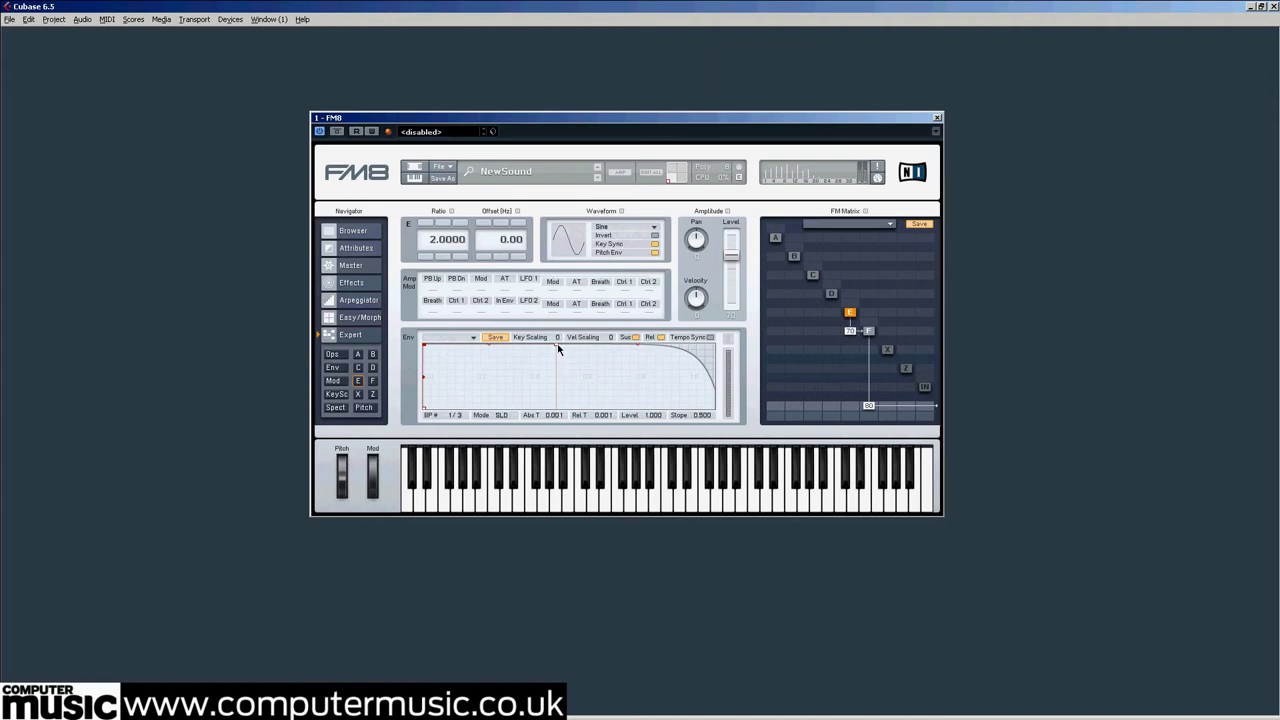
{"action": "mouse_move", "coordinate": [557, 347]}
{"action": "left_mouse_down"}
{"action": "mouse_move", "coordinate": [557, 384]}
{"action": "mouse_move", "coordinate": [531, 386]}
{"action": "left_mouse_up"}
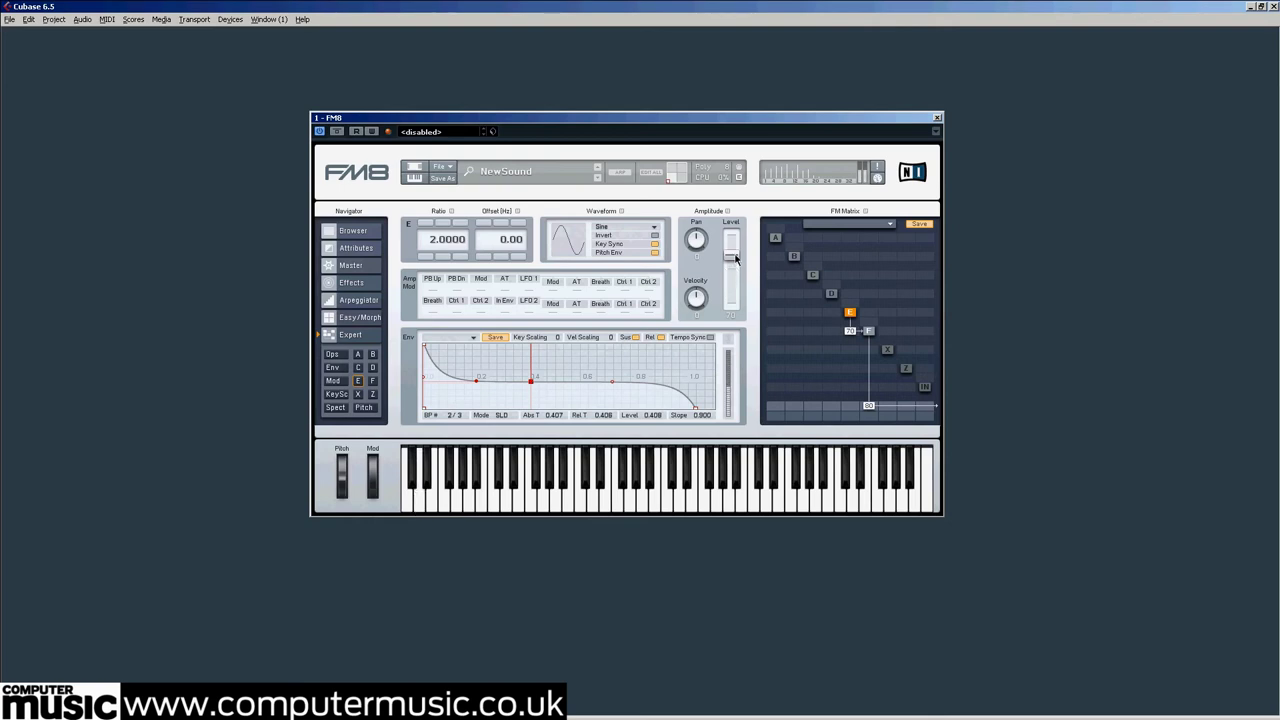
{"action": "left_click_drag", "start_coordinate": [736, 258], "coordinate": [736, 268]}
{"action": "left_click_drag", "start_coordinate": [735, 268], "coordinate": [735, 273]}
Set unison to 2 voices and raise the unison detune well above its earlier setting
{"action": "left_click", "coordinate": [355, 265]}
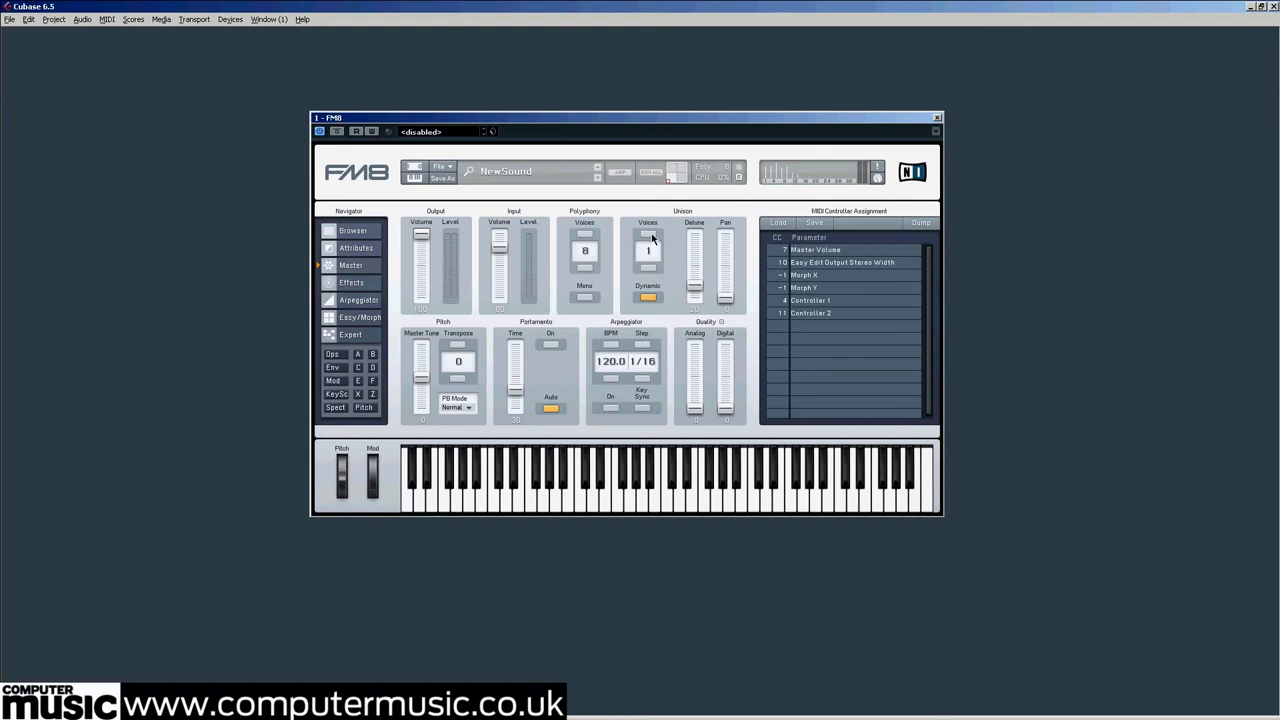
{"action": "left_click", "coordinate": [650, 234]}
{"action": "left_click_drag", "start_coordinate": [698, 291], "coordinate": [699, 237]}
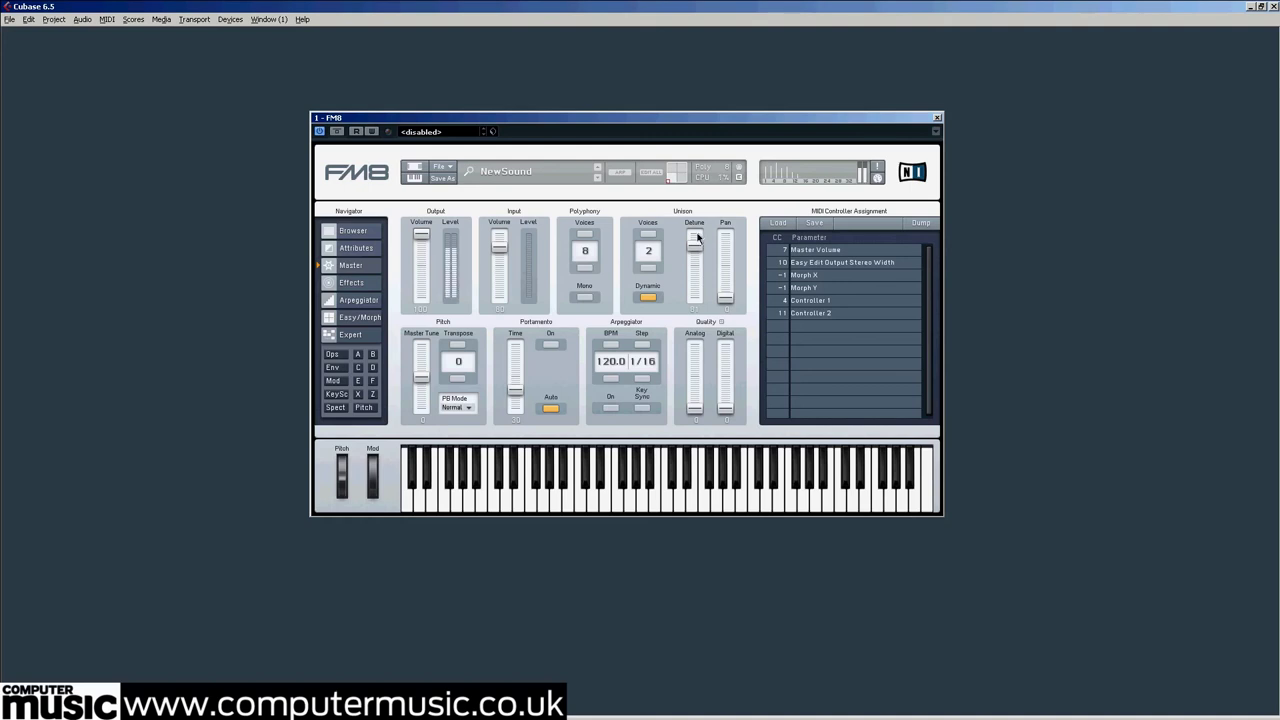
{"action": "left_click_drag", "start_coordinate": [699, 236], "coordinate": [697, 239]}
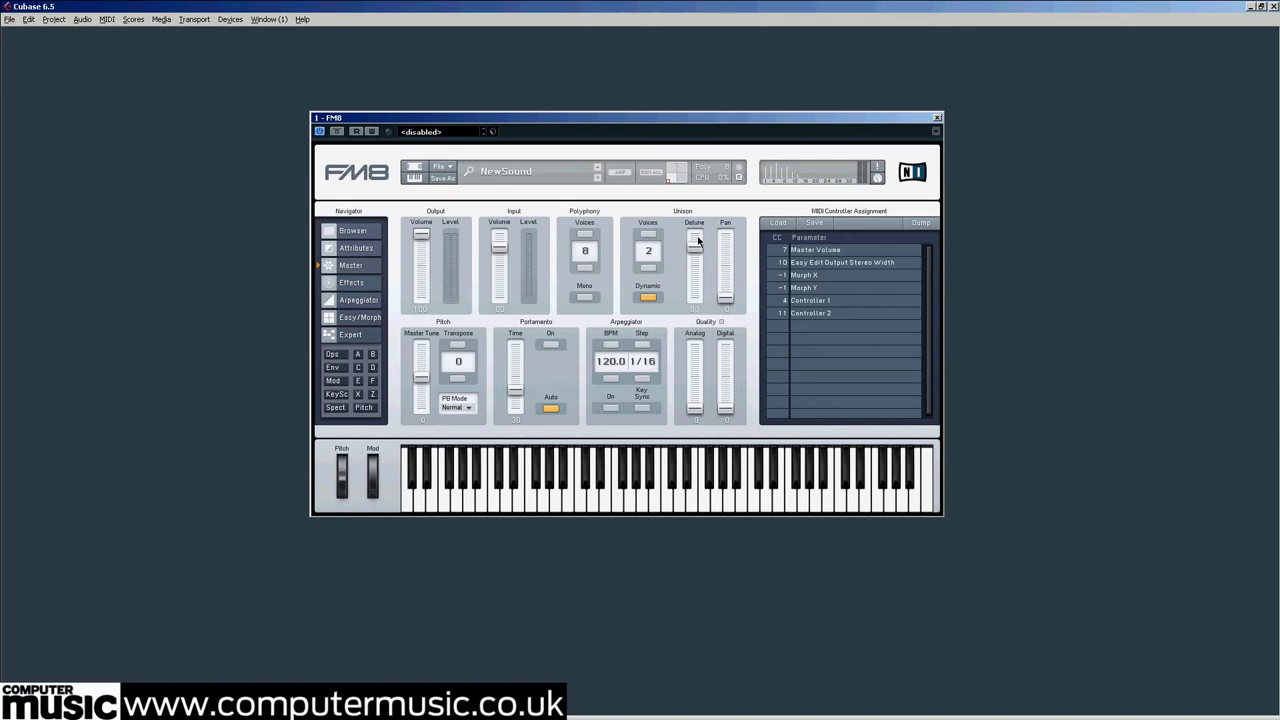